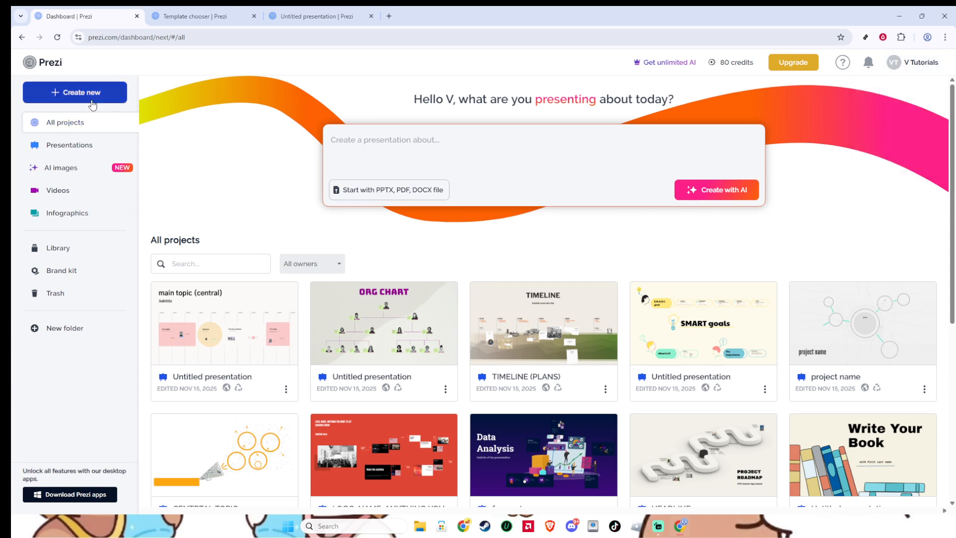
# Start a new presentation from a template and search the templates for "sales deck".
pyautogui.click(97, 98)
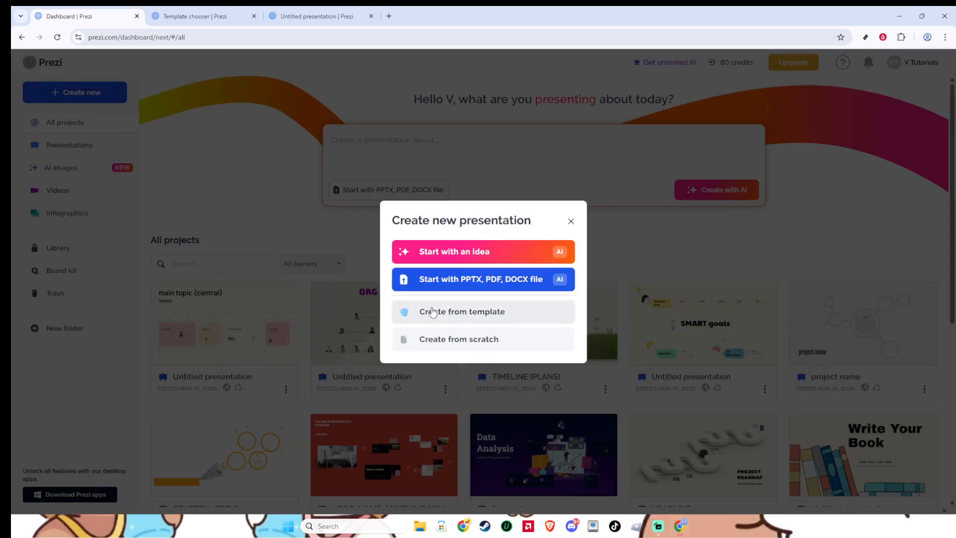
pyautogui.click(479, 315)
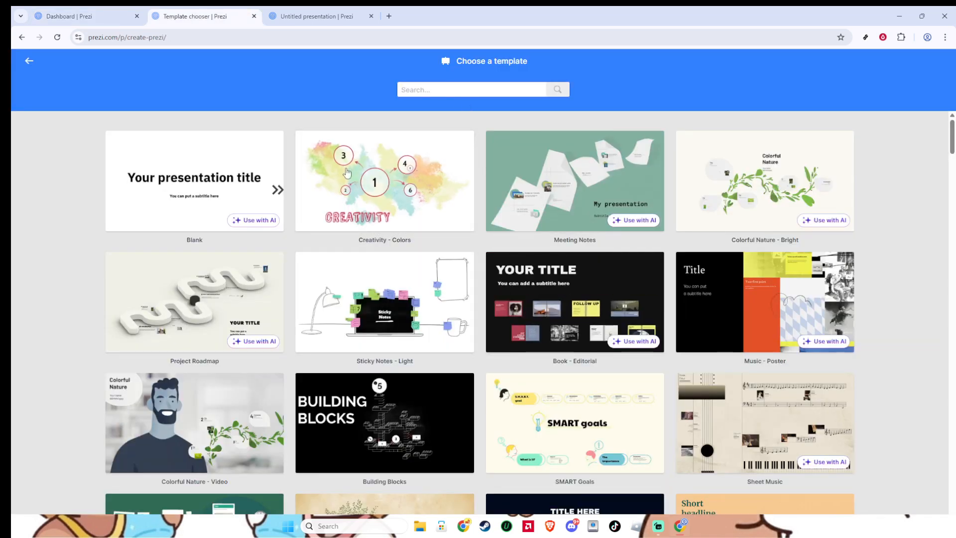
pyautogui.click(463, 90)
pyautogui.write('sales deck')
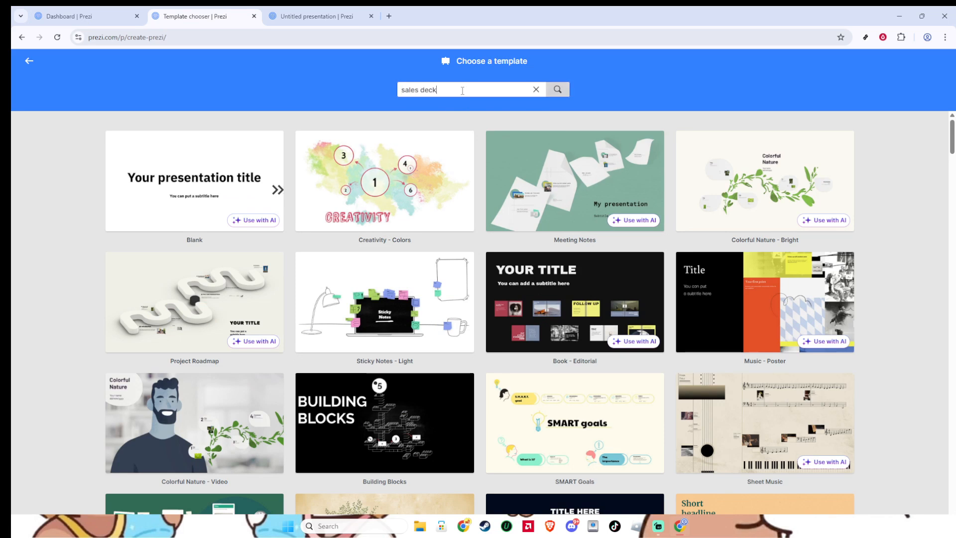
pyautogui.press('Return')
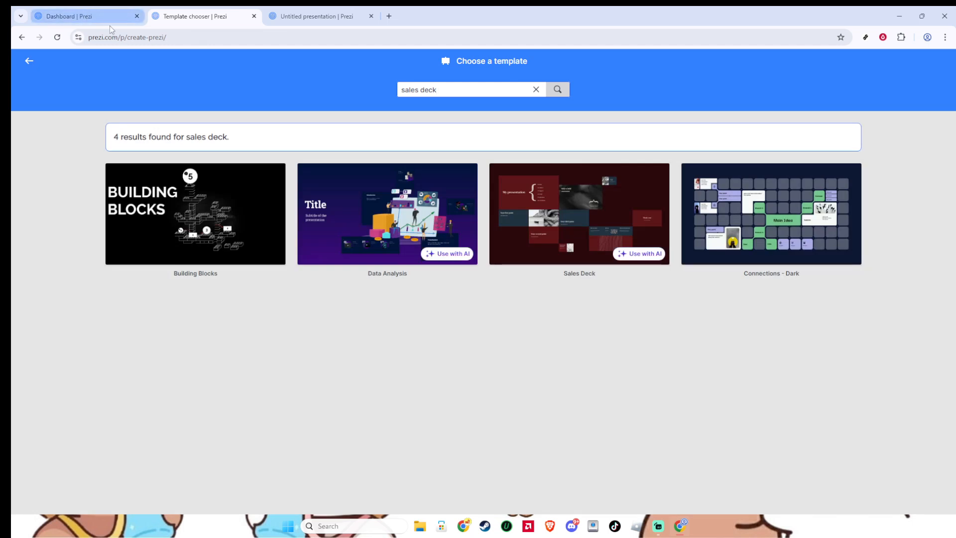
# Use the Sales Deck template without AI, set its privacy to Public, and go to the untitled presentation in the editor.
pyautogui.click(518, 222)
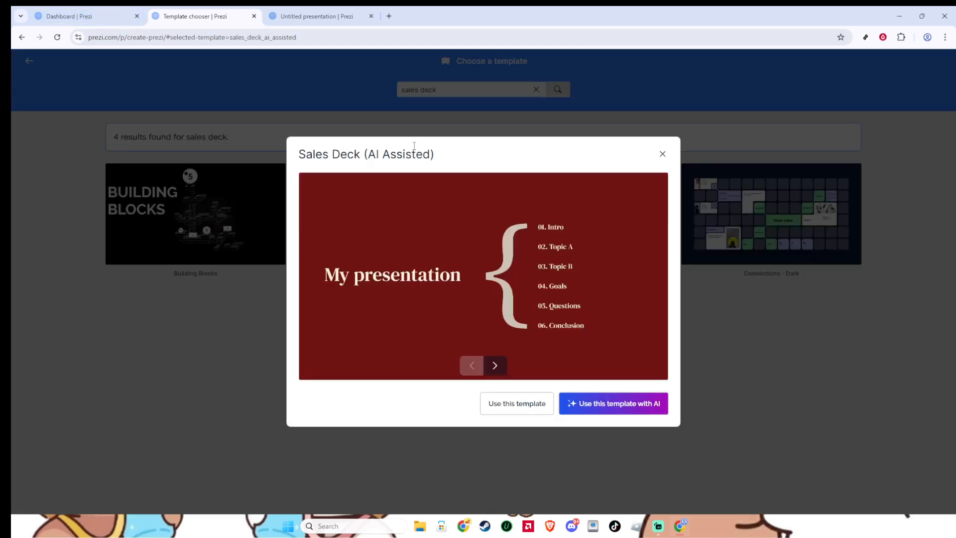
pyautogui.click(106, 14)
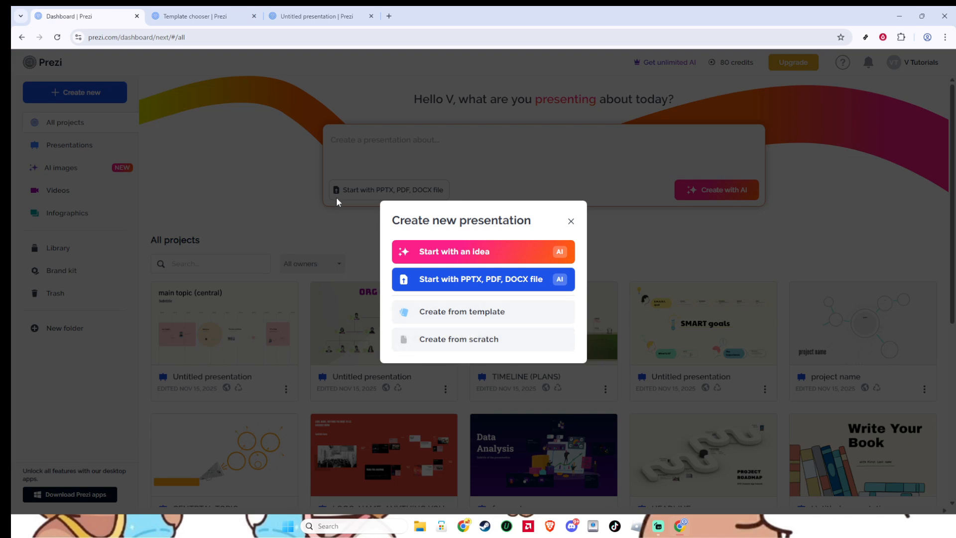
pyautogui.click(227, 16)
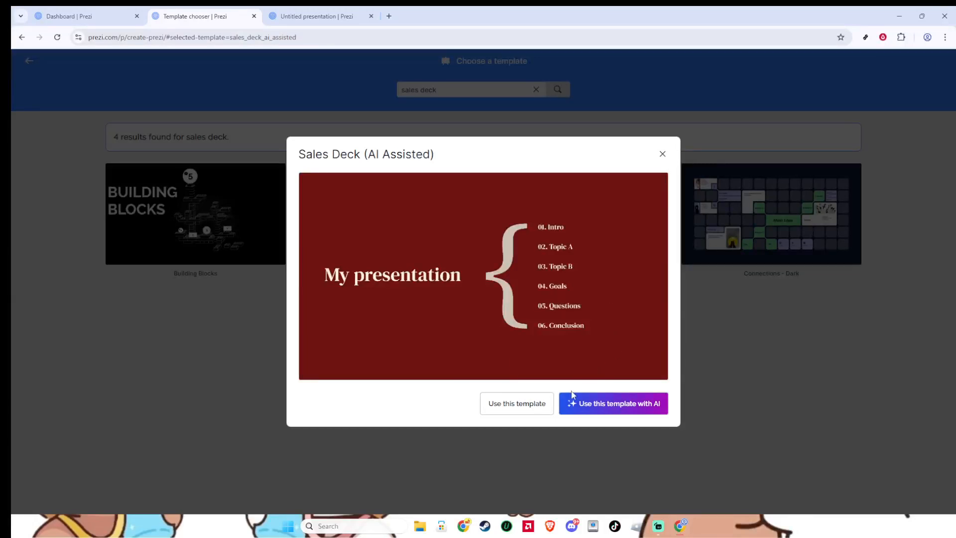
pyautogui.click(537, 408)
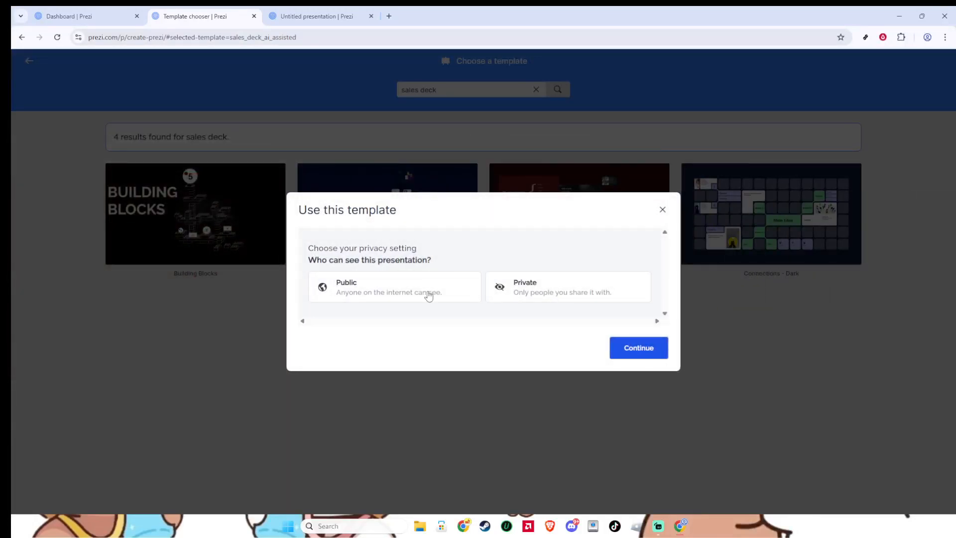
pyautogui.click(428, 295)
pyautogui.click(318, 16)
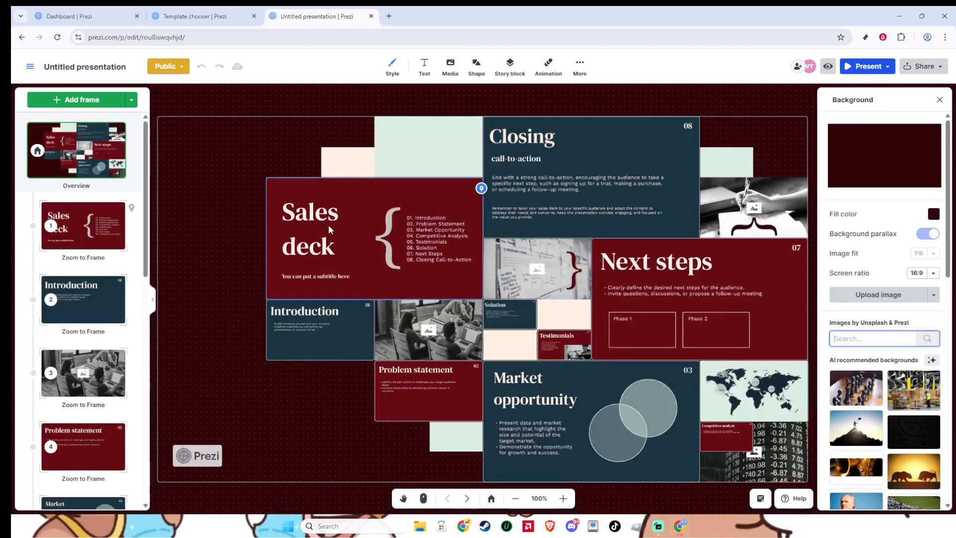
# Replace the "Sales deck" title on the cover frame with "Product or service name".
pyautogui.click(315, 229)
pyautogui.click(314, 229)
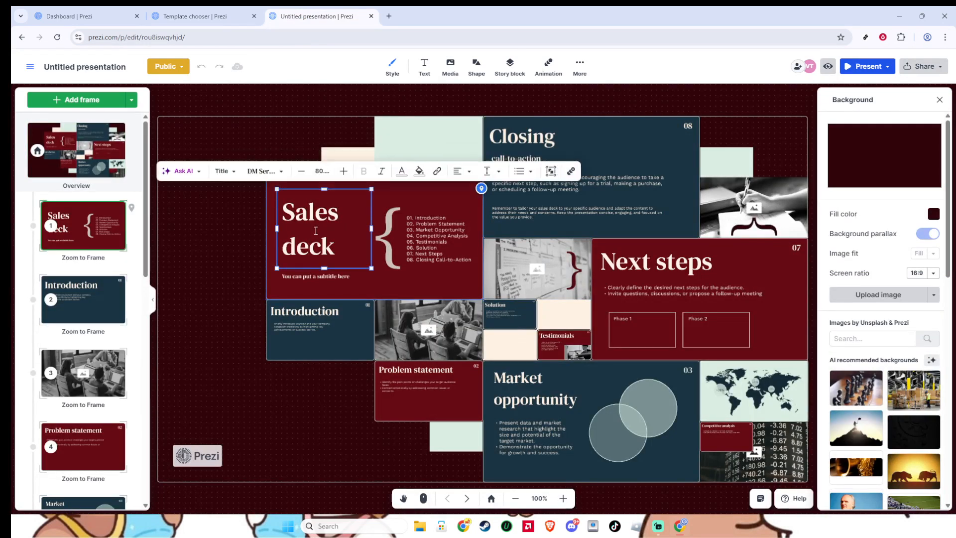
pyautogui.hotkey('ctrl', 'a')
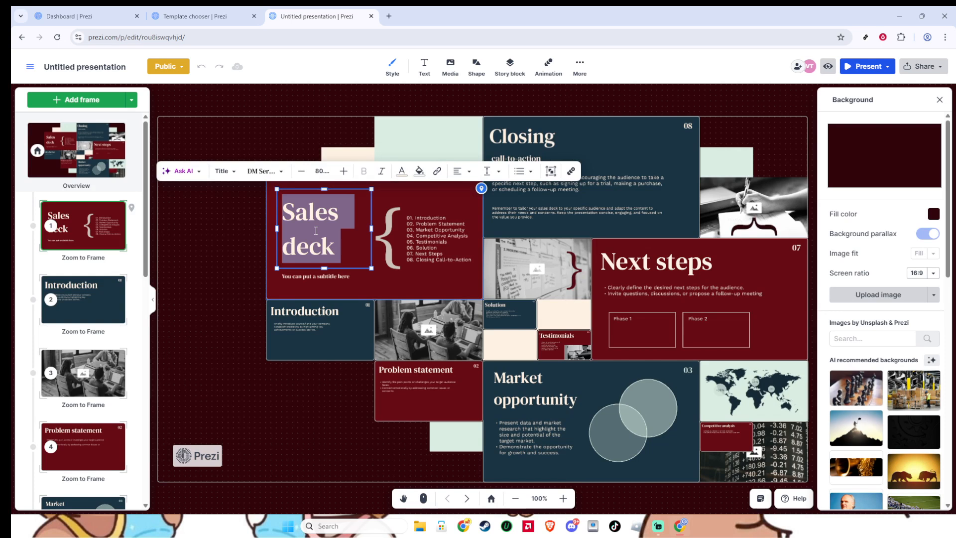
pyautogui.write('Product o')
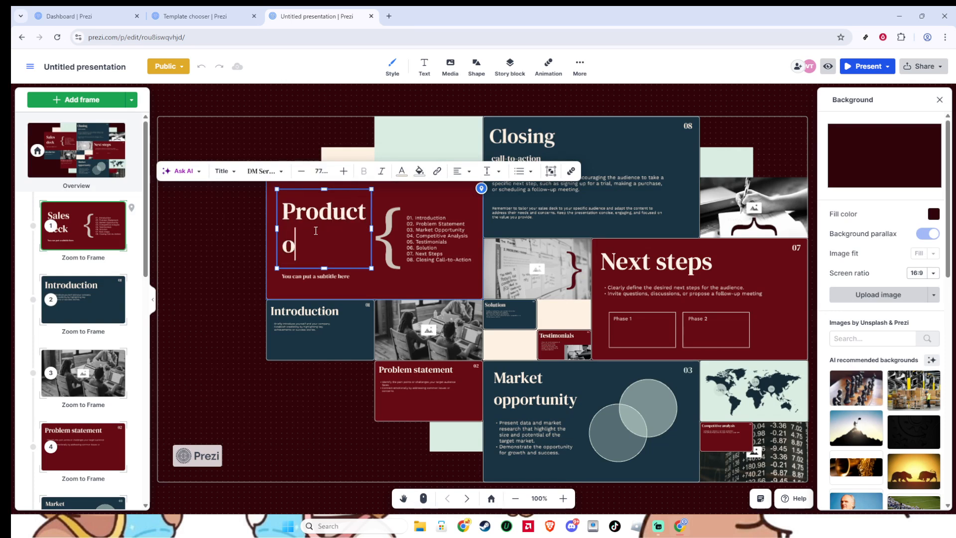
pyautogui.write('r servi')
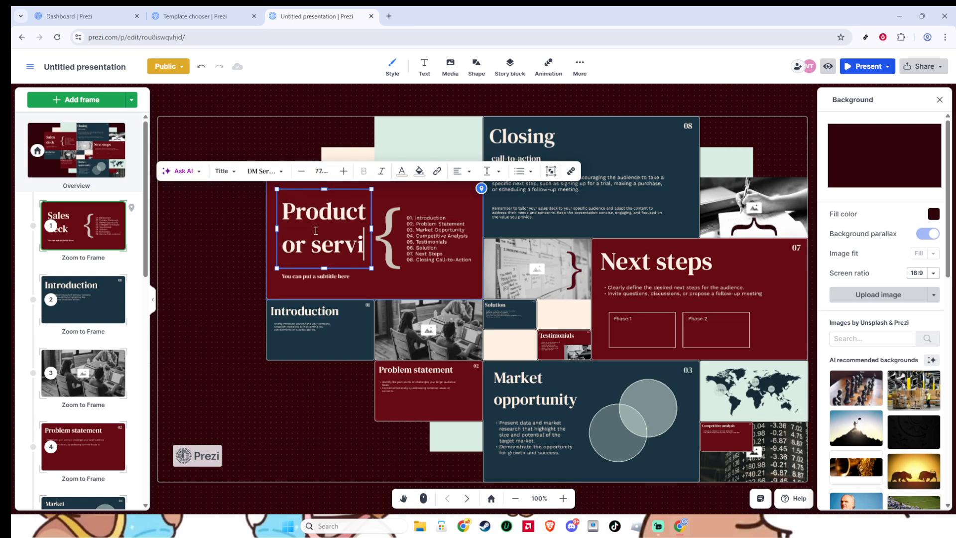
pyautogui.write('ce name')
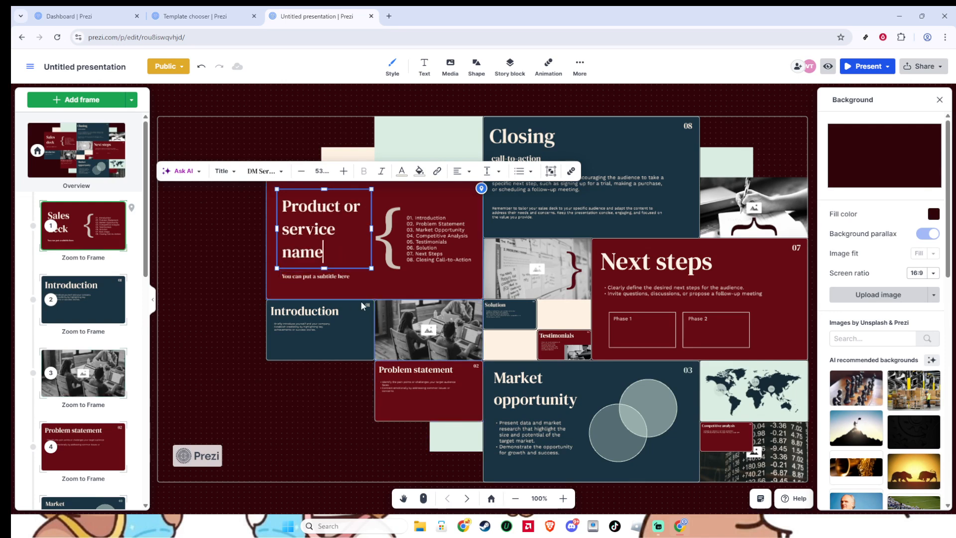
# Step through the frames from the cover to Market opportunity to review their content.
pyautogui.click(466, 499)
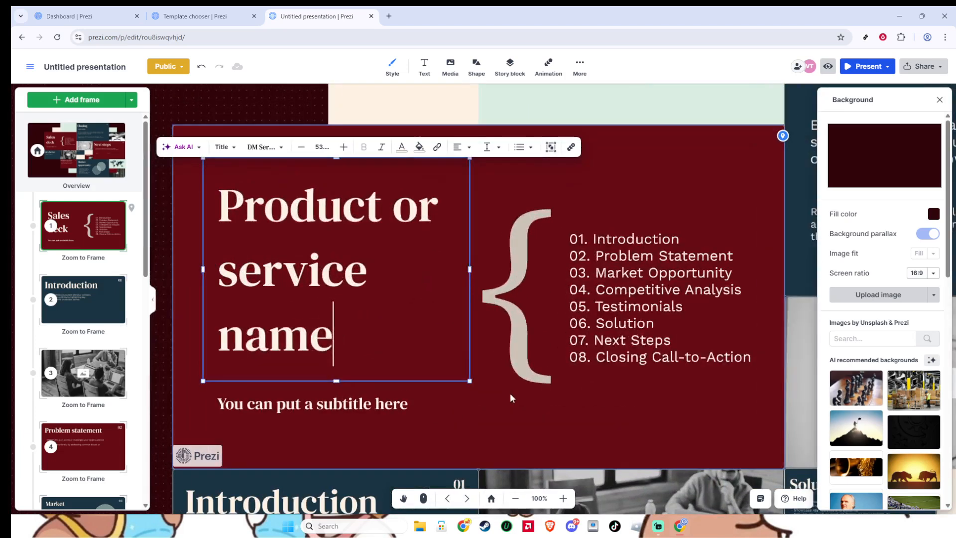
pyautogui.click(467, 499)
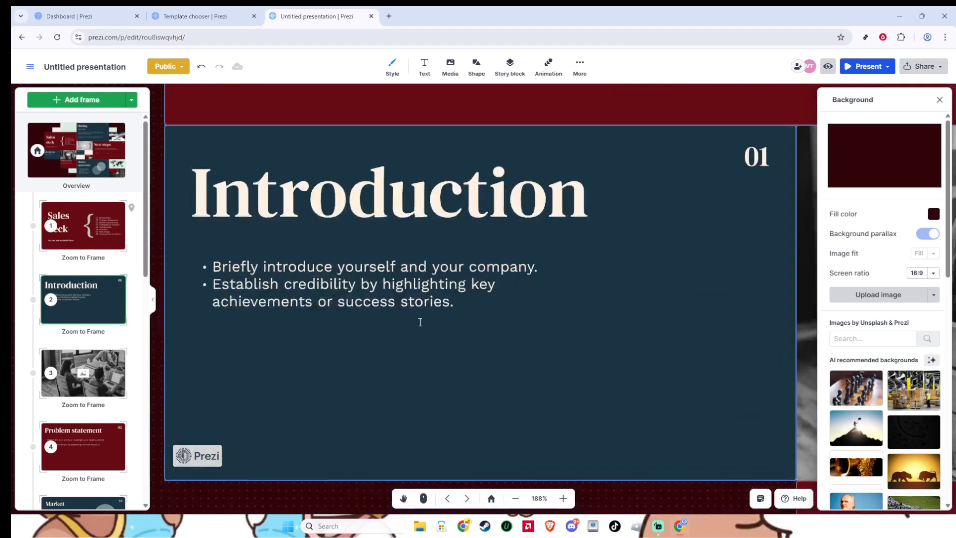
pyautogui.click(467, 498)
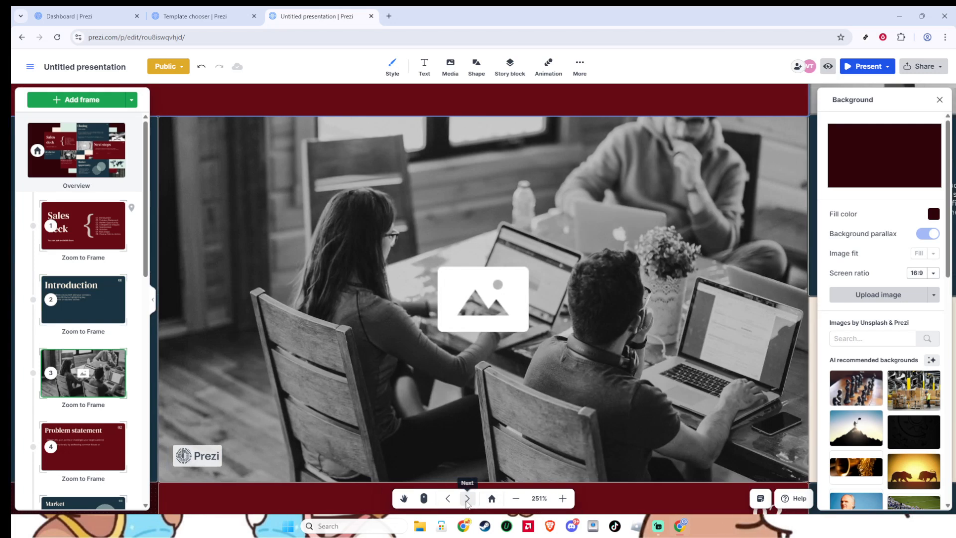
pyautogui.click(467, 498)
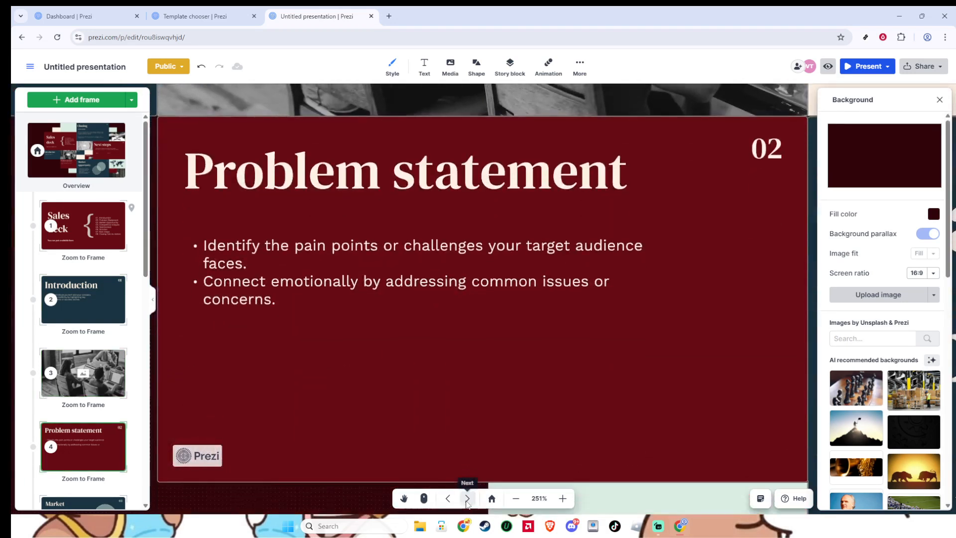
pyautogui.click(466, 499)
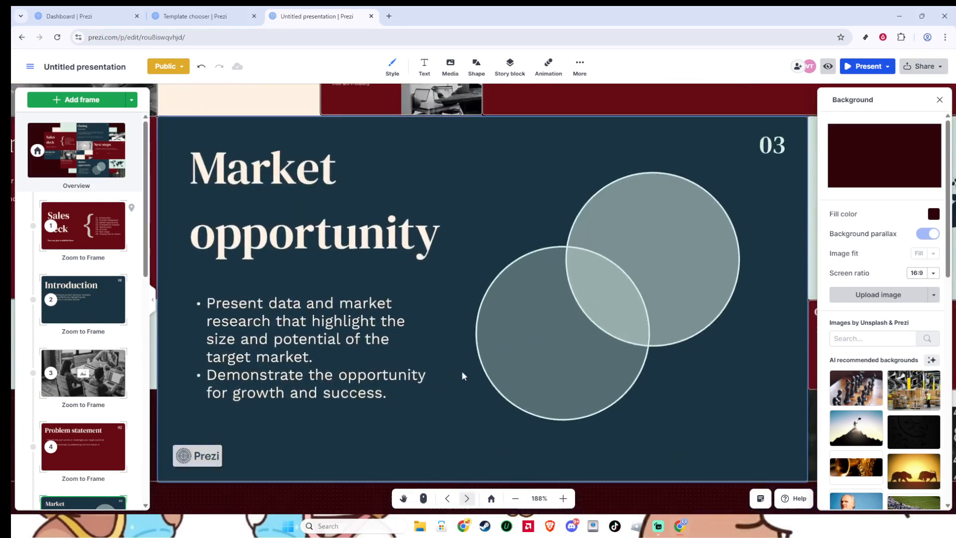
# Go to the meeting photo frame, third in the path, and view the media types available for insertion.
pyautogui.click(119, 392)
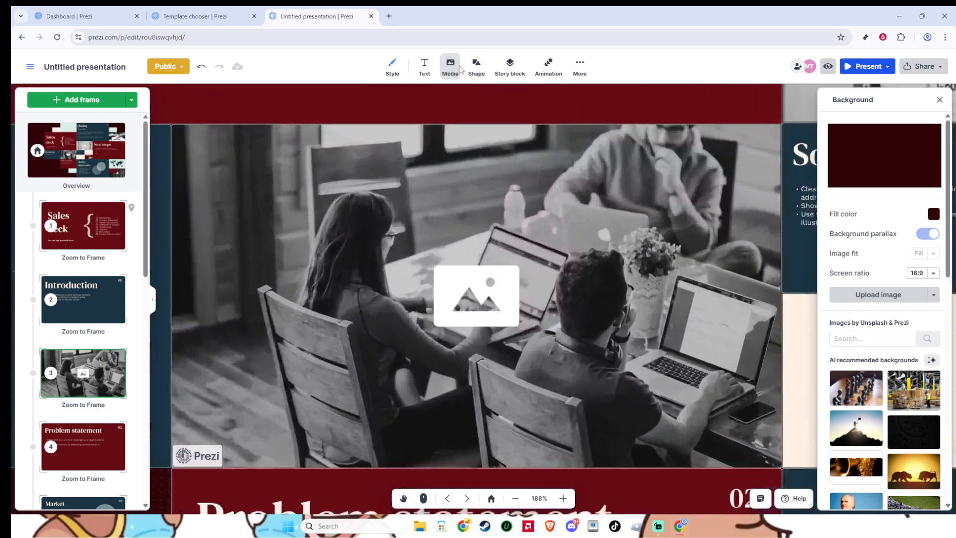
pyautogui.click(451, 67)
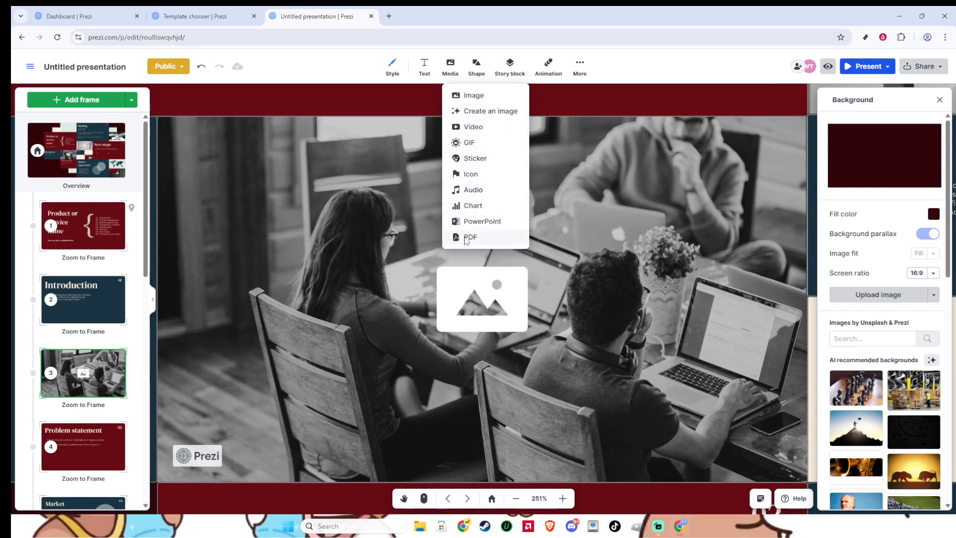
pyautogui.click(451, 69)
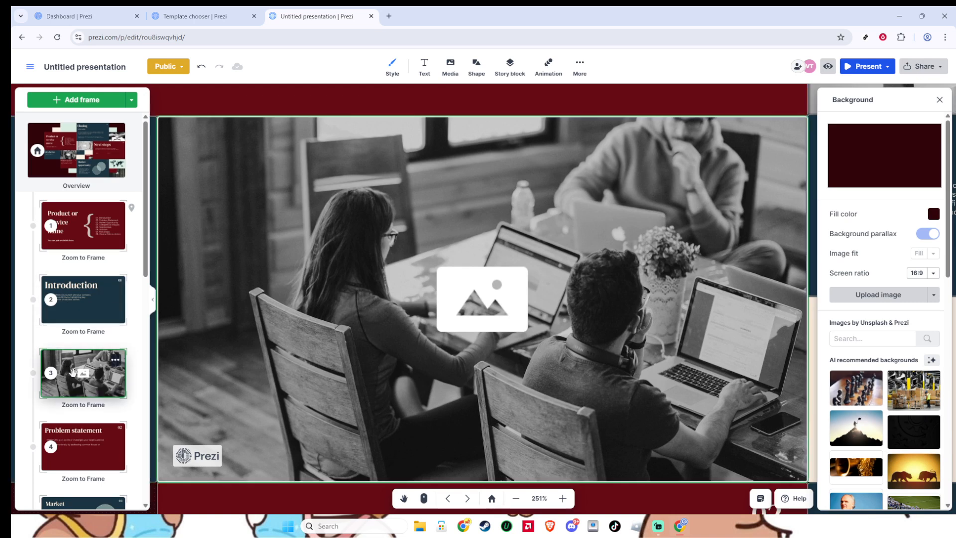
# Move the meeting photo frame ahead of Introduction in the path, and return it to third place.
pyautogui.moveTo(74, 373); pyautogui.dragTo(82, 289)
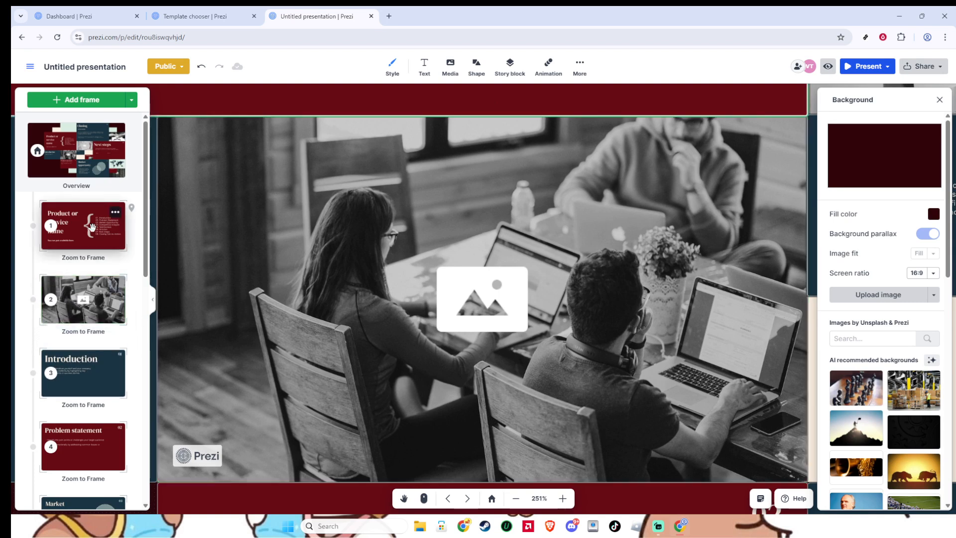
pyautogui.scroll(-5, 72, 334)
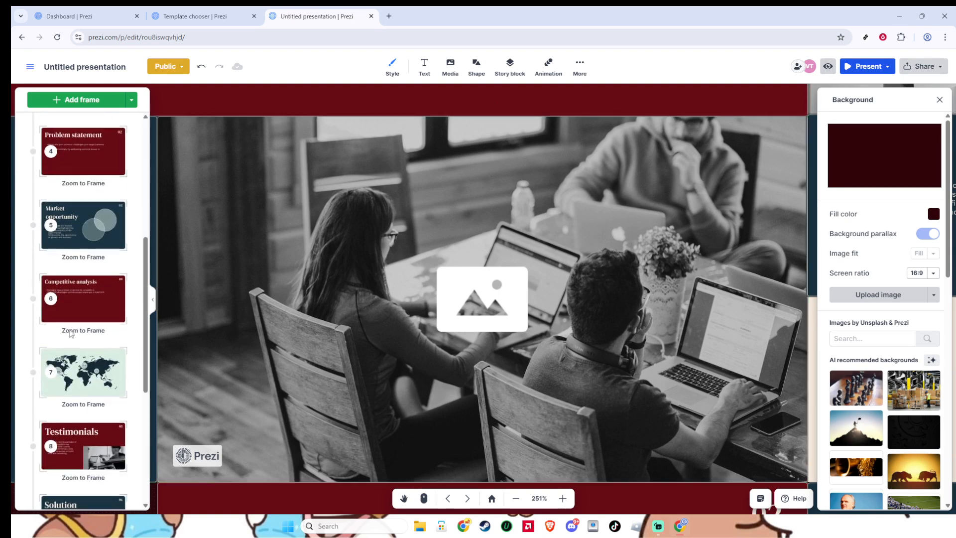
pyautogui.scroll(-3, 78, 348)
pyautogui.scroll(9, 78, 348)
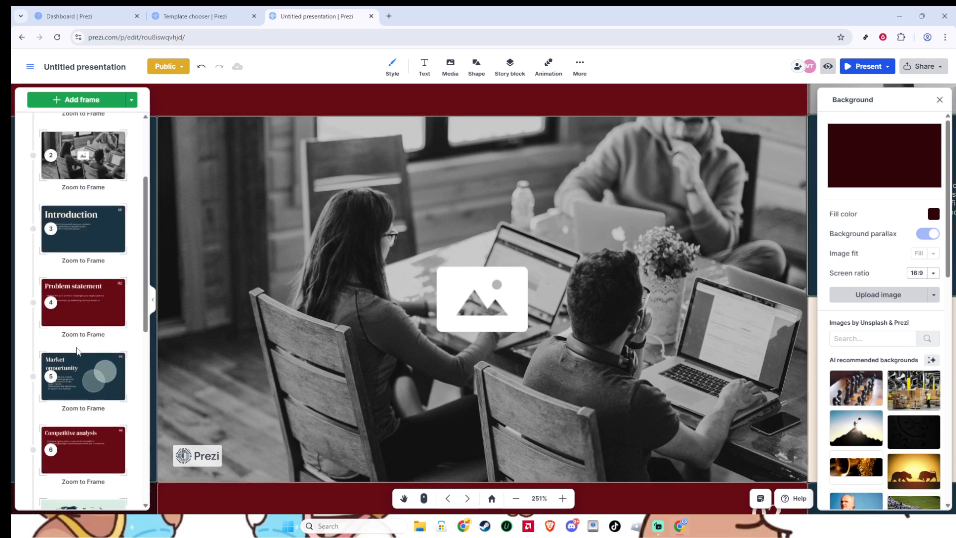
pyautogui.moveTo(76, 298); pyautogui.dragTo(90, 356)
# Go to the Solution frame and view the media types that can be added to it.
pyautogui.scroll(-5, 84, 359)
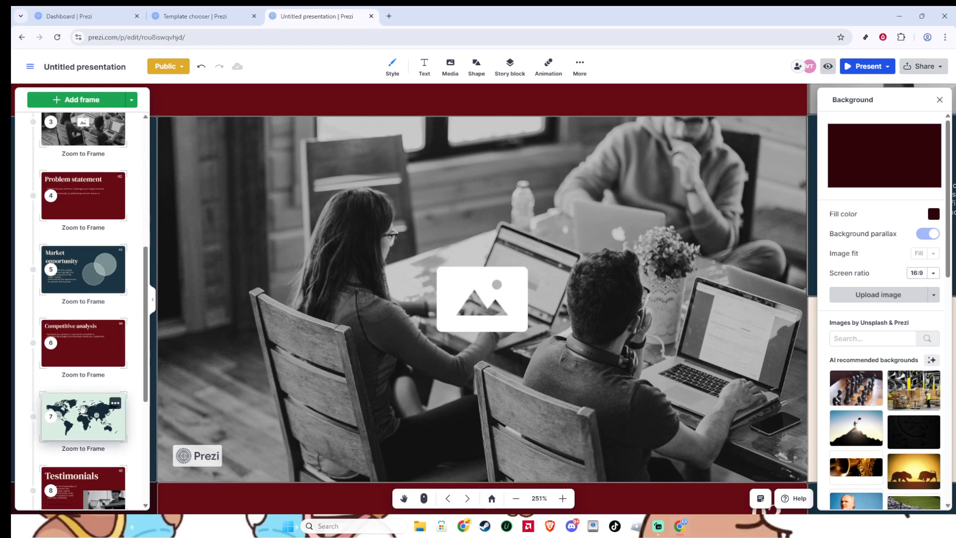
pyautogui.scroll(-3, 71, 423)
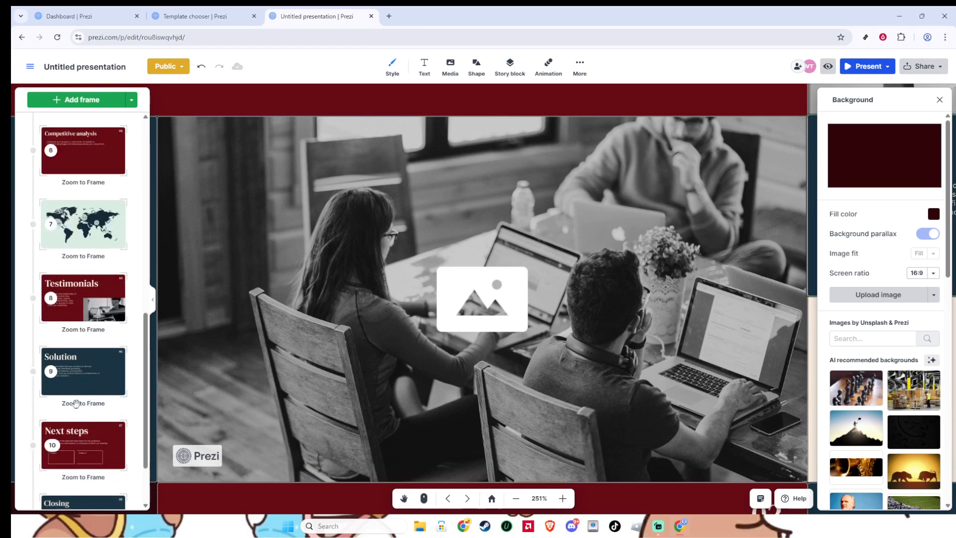
pyautogui.scroll(-2, 76, 412)
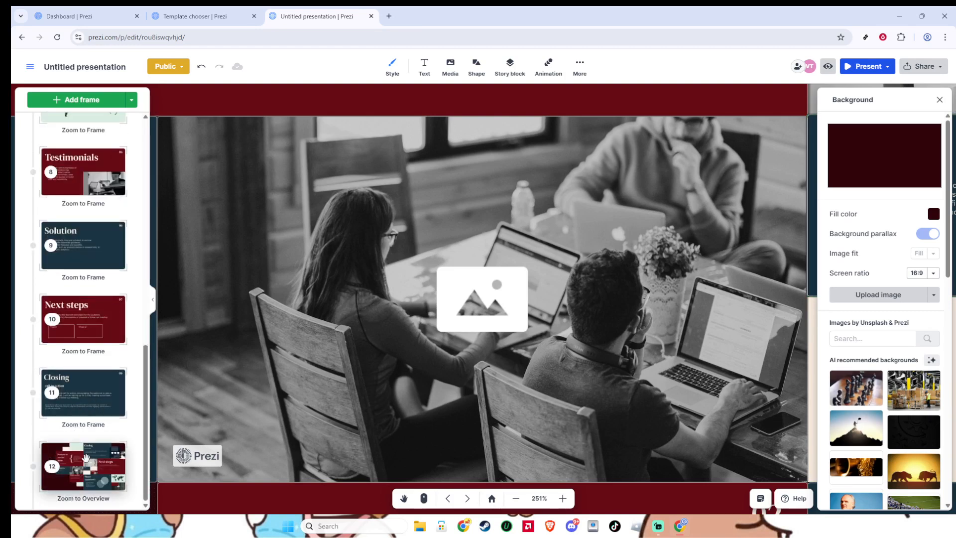
pyautogui.click(72, 247)
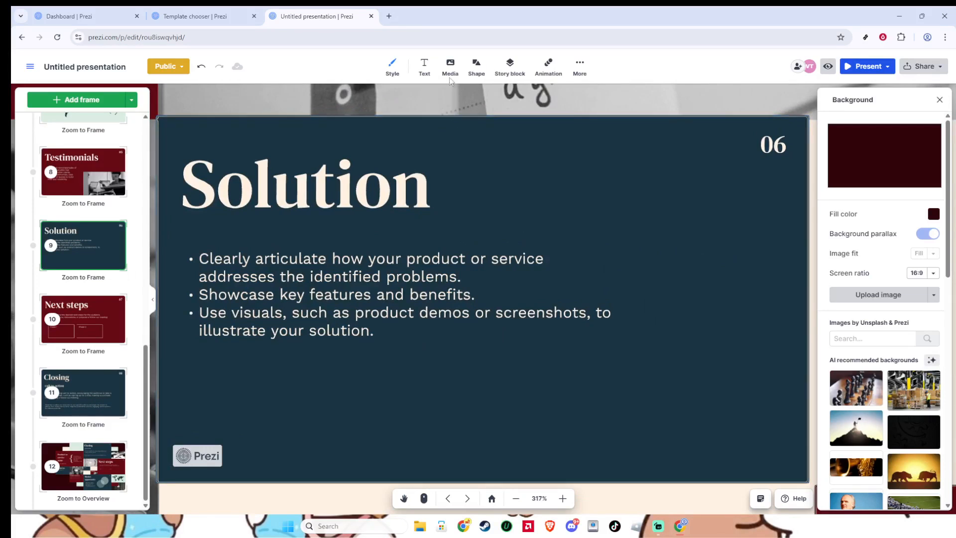
pyautogui.click(449, 72)
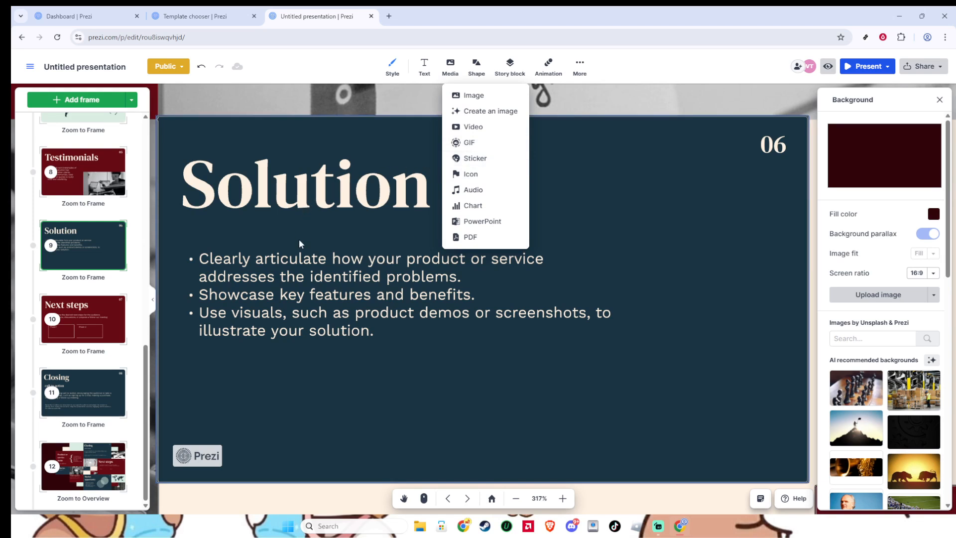
pyautogui.click(301, 255)
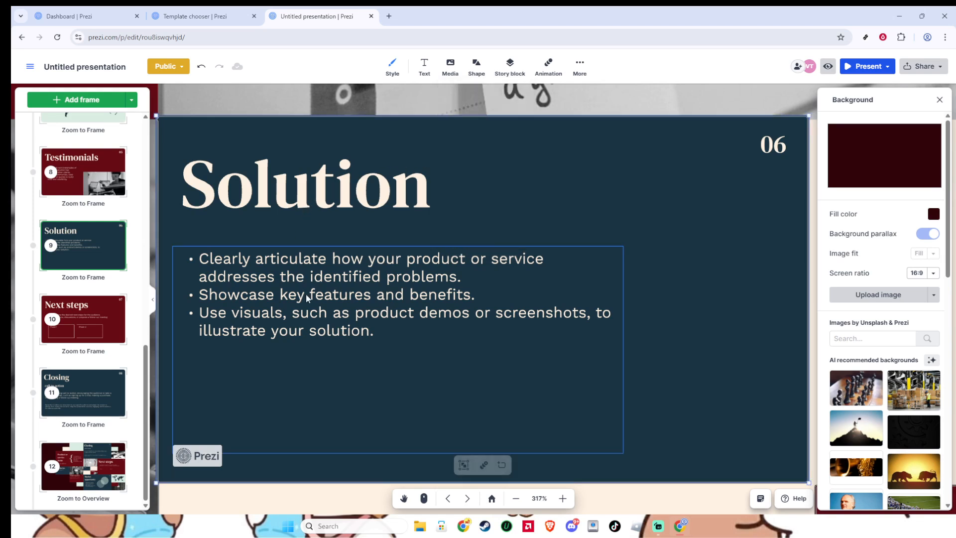
# Examine the font and text color options for the Solution frame's bullet text, and return to the overview.
pyautogui.click(415, 307)
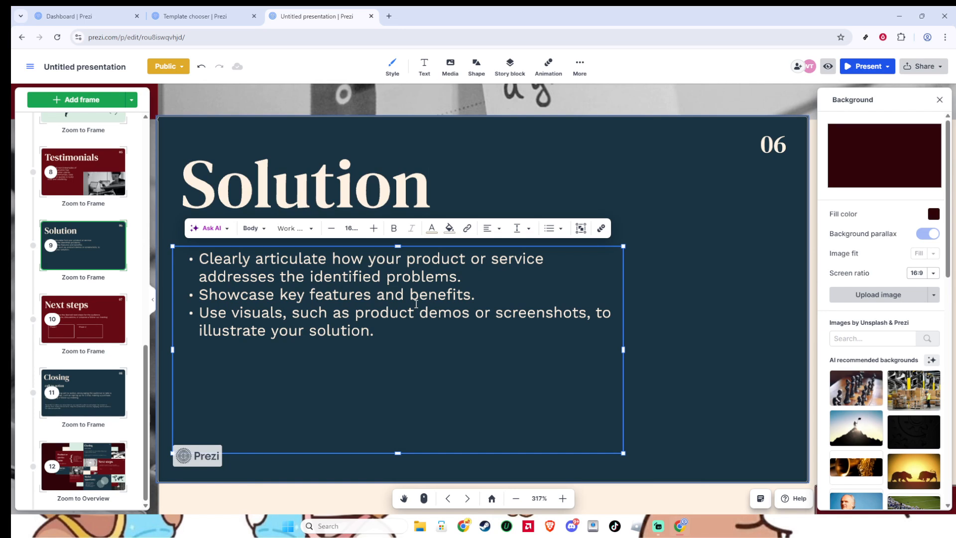
pyautogui.click(299, 230)
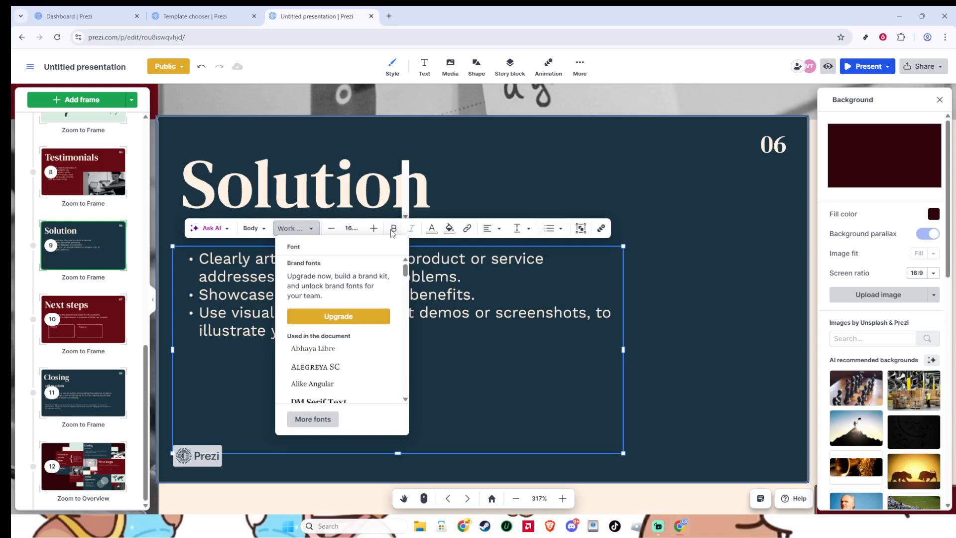
pyautogui.click(431, 229)
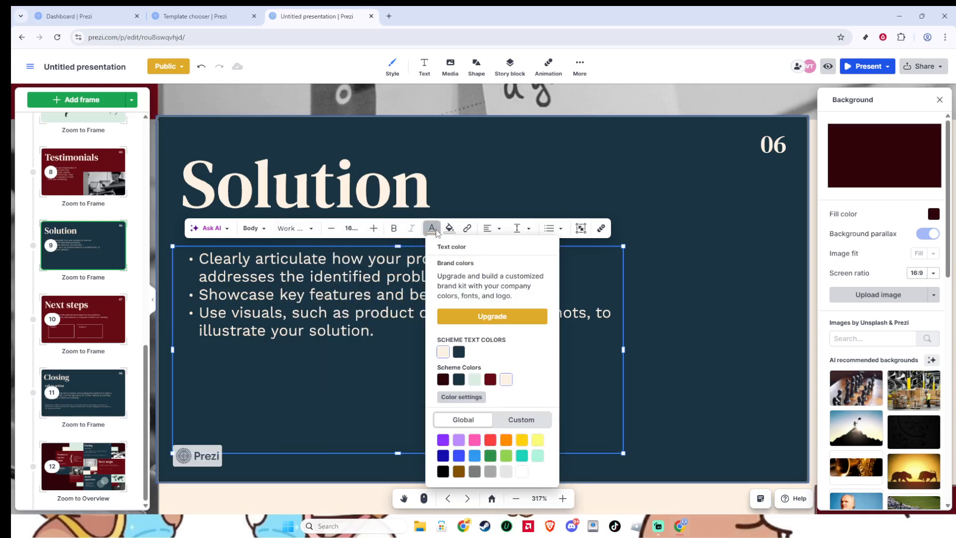
pyautogui.click(433, 229)
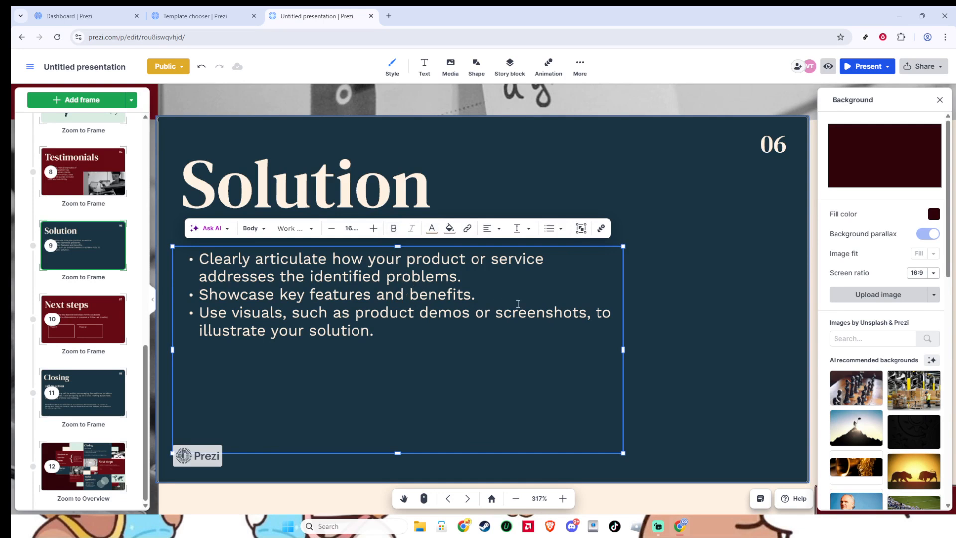
pyautogui.click(682, 318)
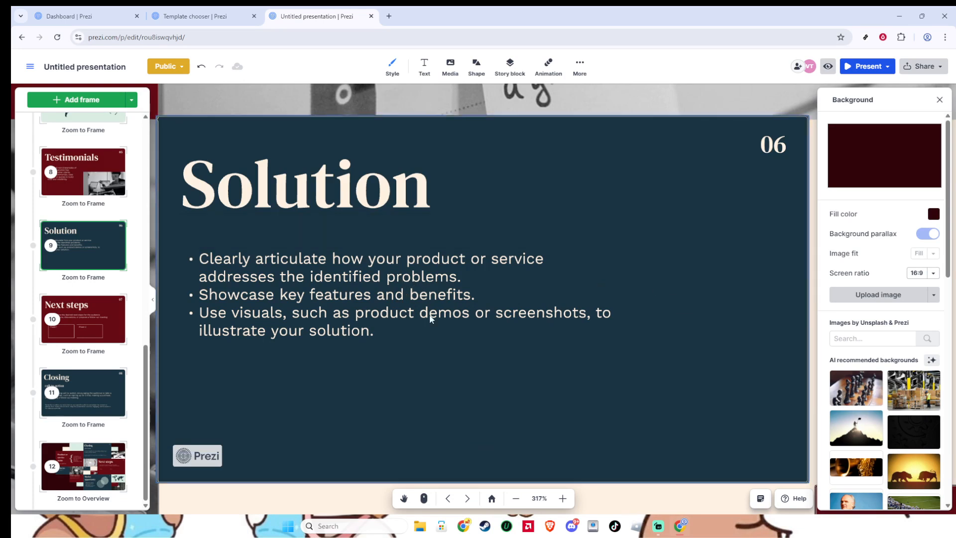
pyautogui.click(491, 498)
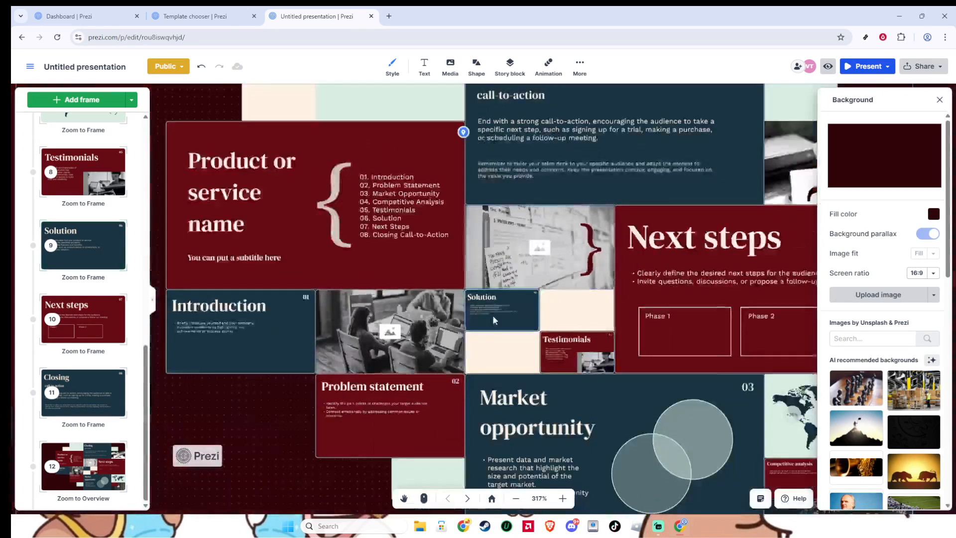